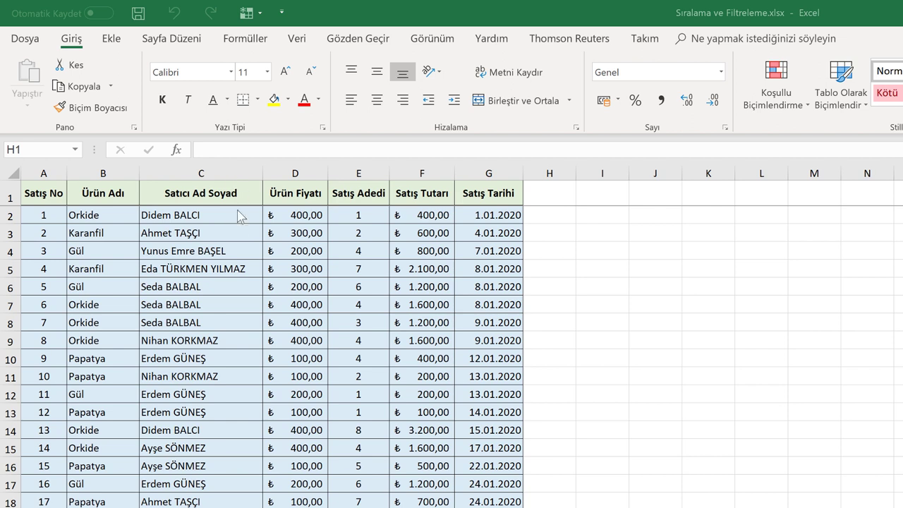
# Select the seller names from C2 down to the last sale with Ctrl+Shift+Down, checking the range.
pyautogui.click(232, 212)
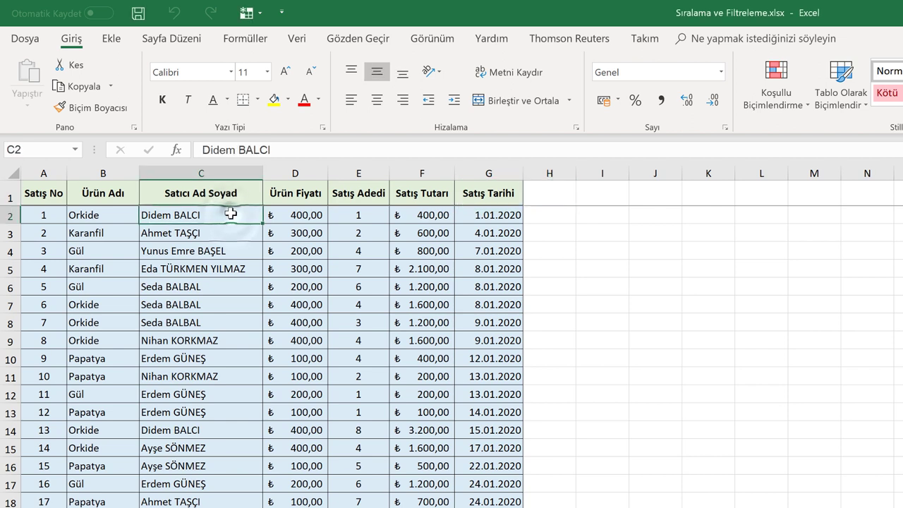
pyautogui.click(233, 177)
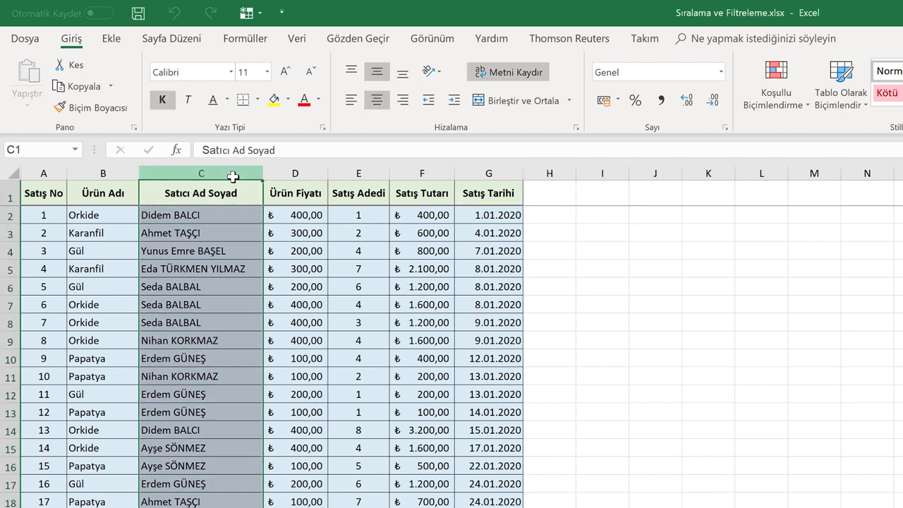
pyautogui.click(218, 218)
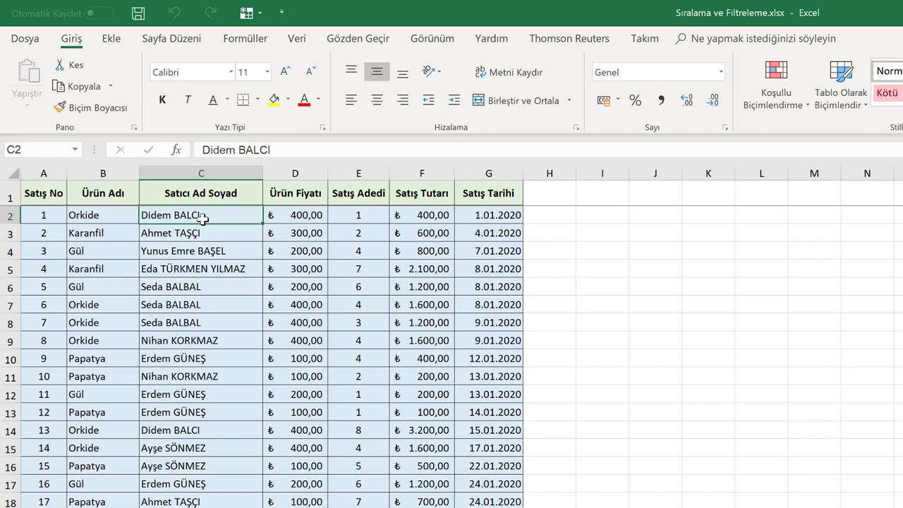
pyautogui.hotkey('ctrl', 'shift', 'Down')
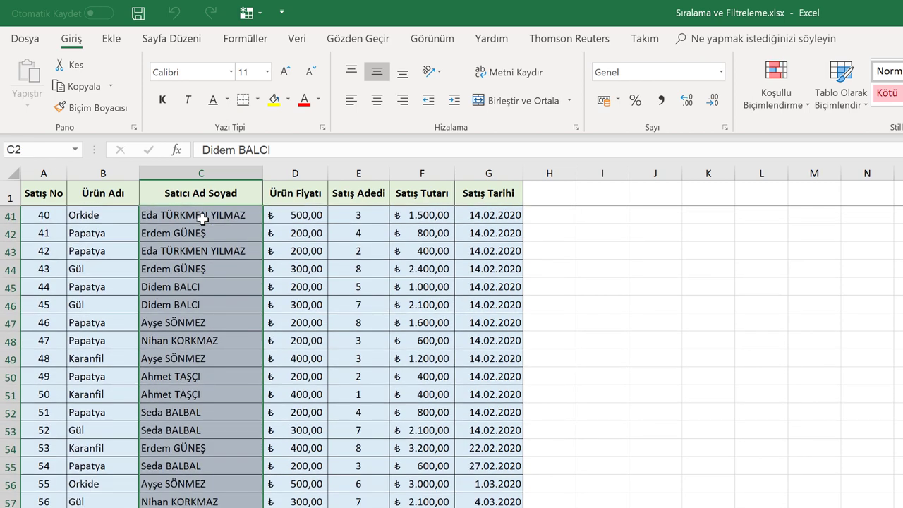
pyautogui.scroll(1, 217, 342)
pyautogui.scroll(12, 217, 343)
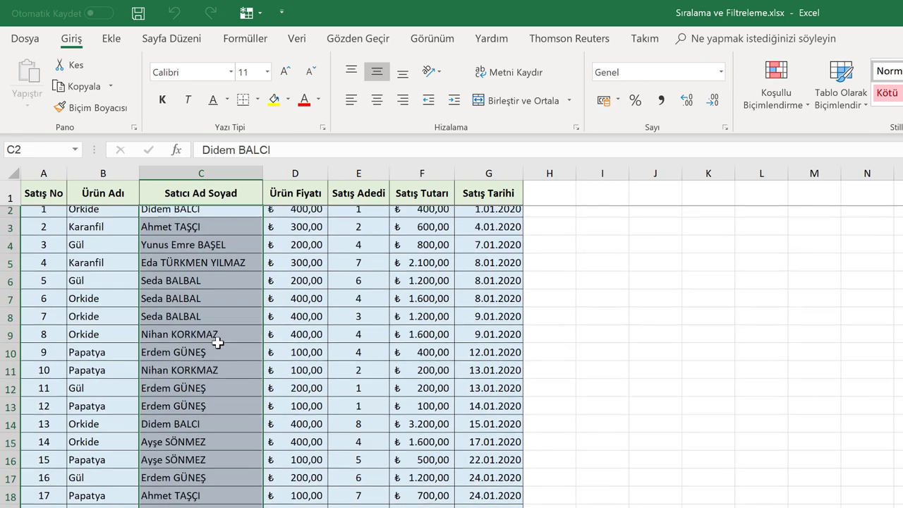
pyautogui.scroll(-12, 217, 343)
pyautogui.scroll(-5, 217, 342)
pyautogui.scroll(-6, 232, 310)
pyautogui.scroll(3, 210, 319)
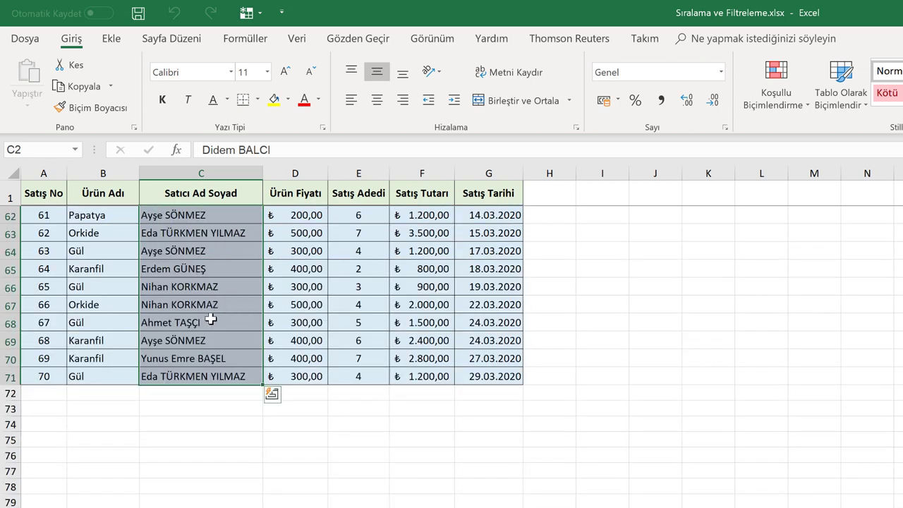
pyautogui.scroll(6, 210, 319)
pyautogui.scroll(13, 210, 317)
pyautogui.scroll(1, 211, 317)
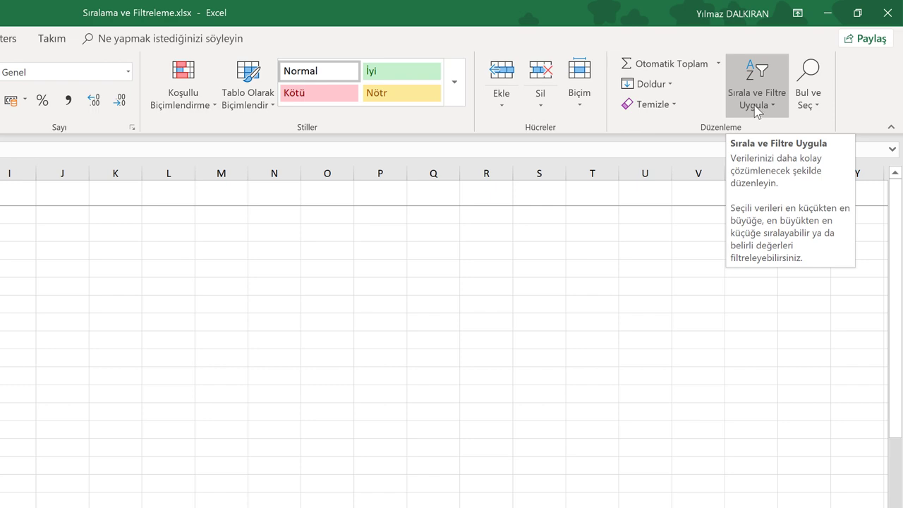
# Sort the sales table A to Z by seller name, expanding the selection to all columns.
pyautogui.click(757, 112)
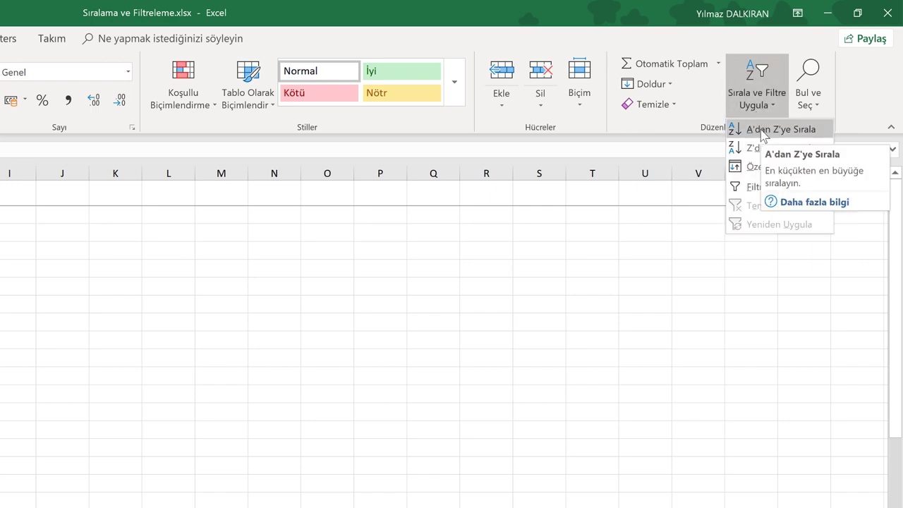
pyautogui.click(768, 129)
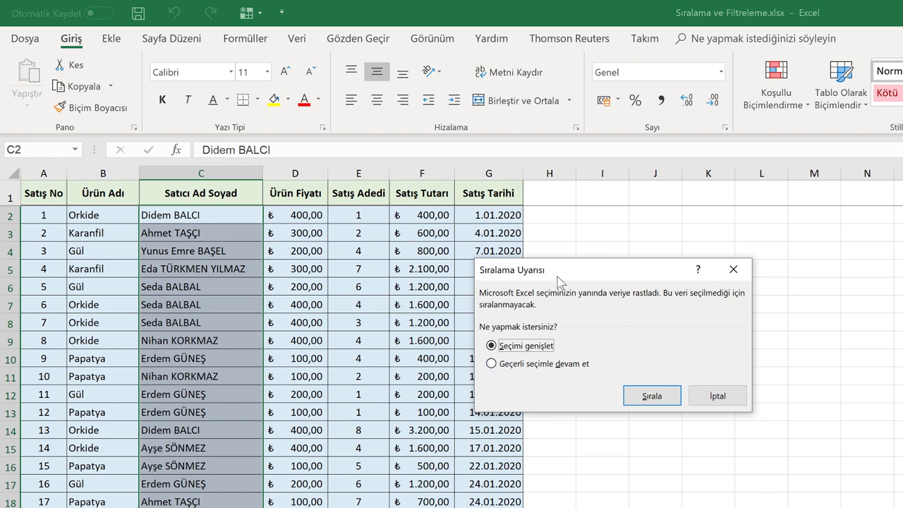
pyautogui.moveTo(556, 276); pyautogui.dragTo(371, 238)
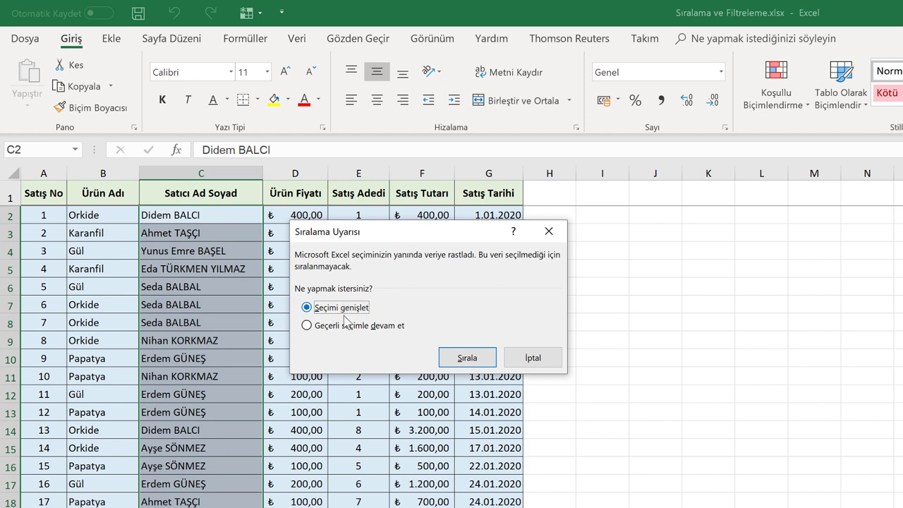
pyautogui.click(466, 358)
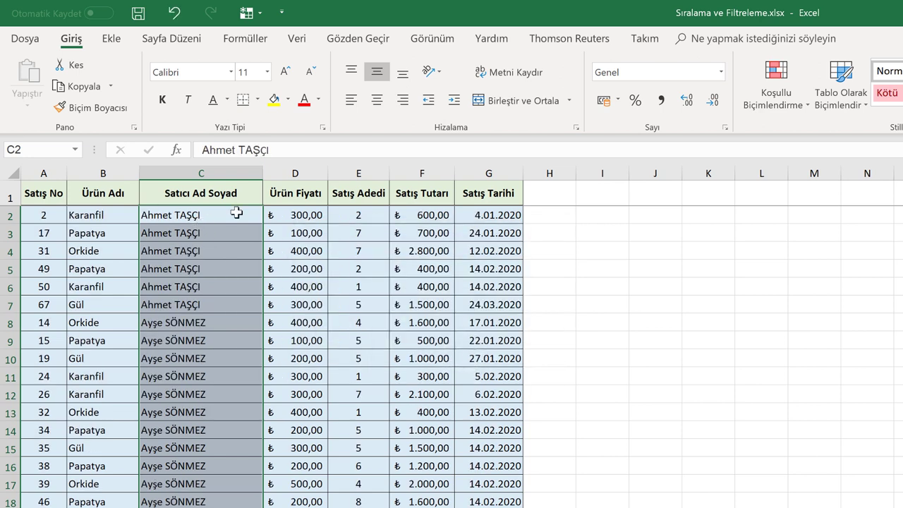
pyautogui.click(236, 209)
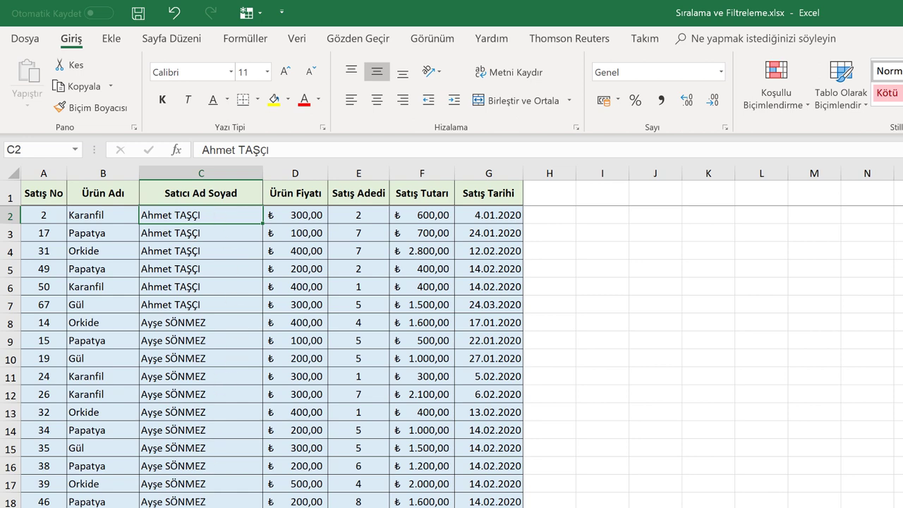
# Undo the seller sort, then select the Ürün Fiyatı prices from D2 to the table's bottom.
pyautogui.hotkey('ctrl', 'z')
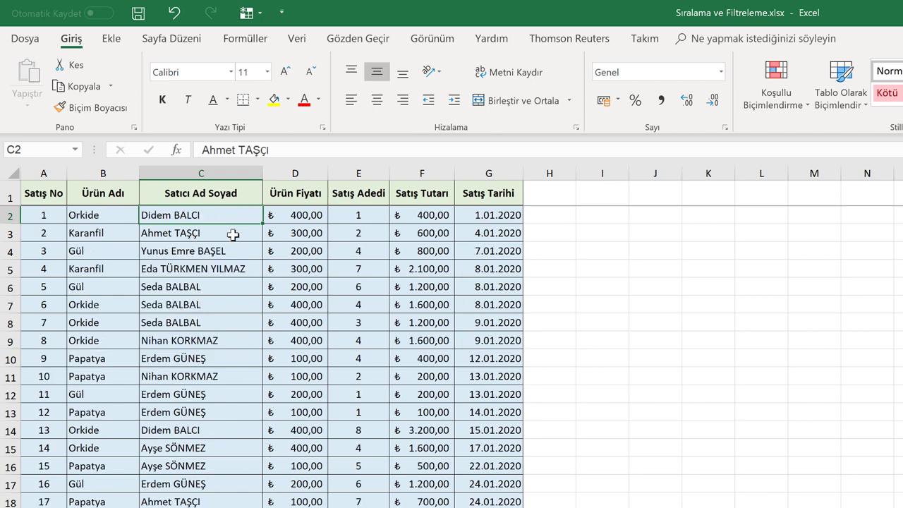
pyautogui.click(308, 217)
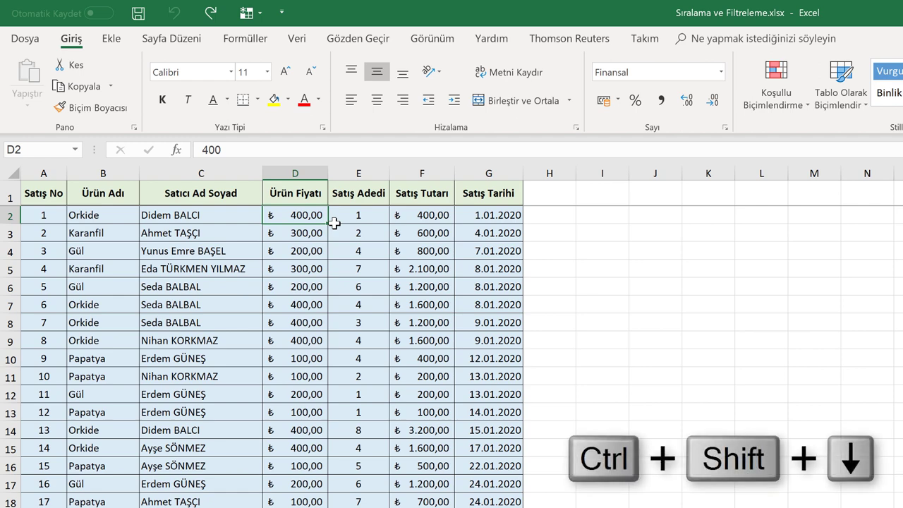
pyautogui.hotkey('ctrl', 'shift', 'Down')
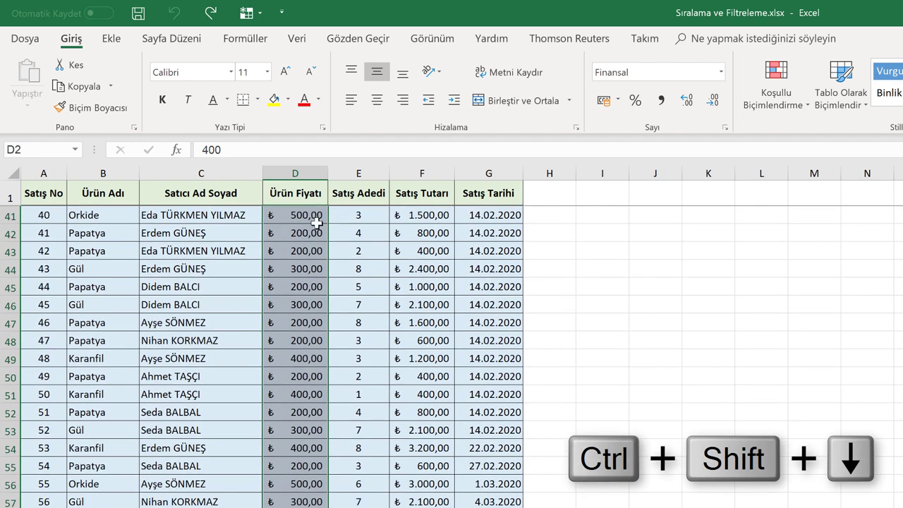
pyautogui.scroll(13, 316, 266)
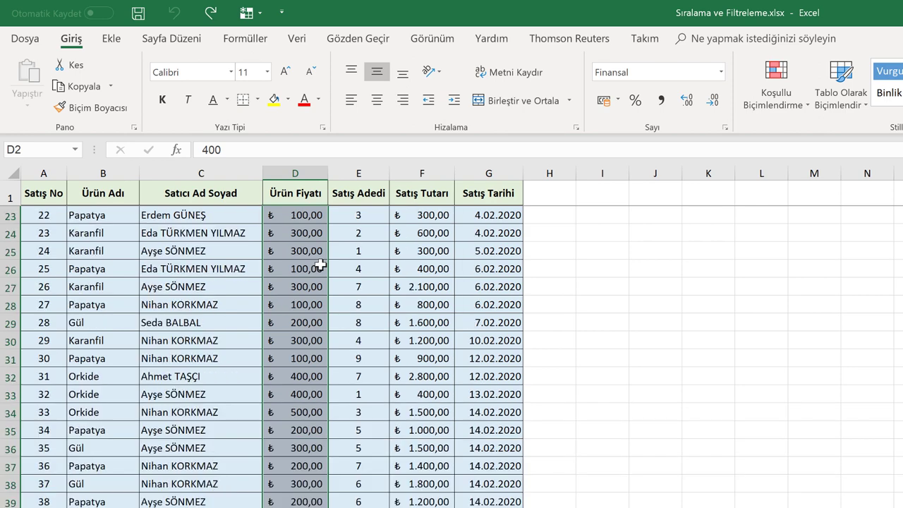
pyautogui.scroll(7, 321, 264)
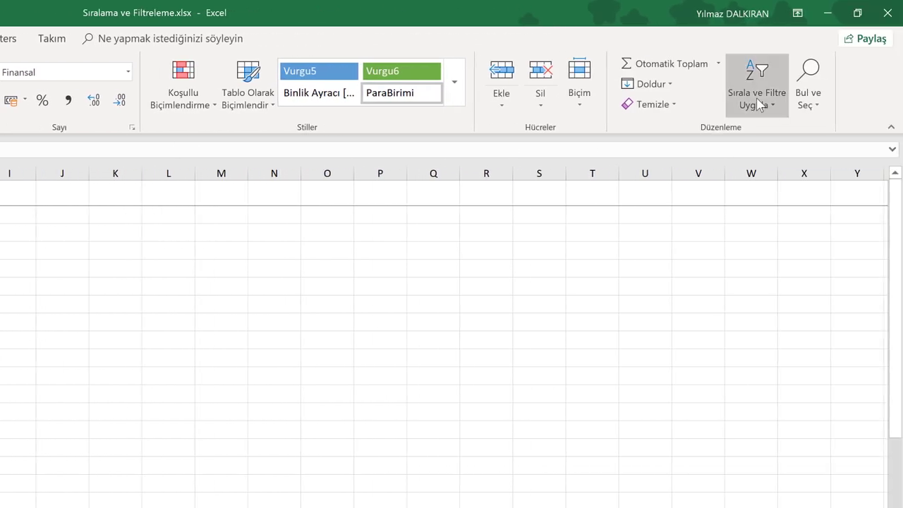
# Sort the whole table by Ürün Fiyatı largest to smallest, then undo that sort.
pyautogui.click(759, 103)
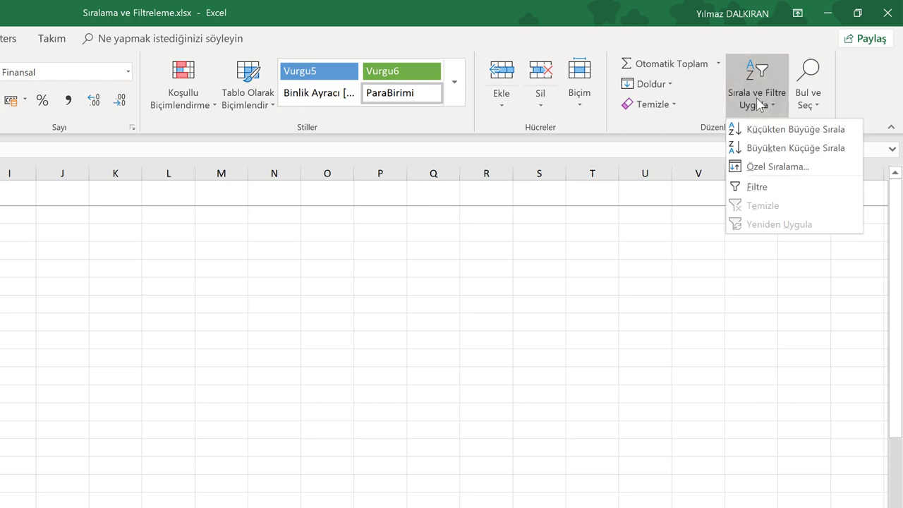
pyautogui.click(773, 149)
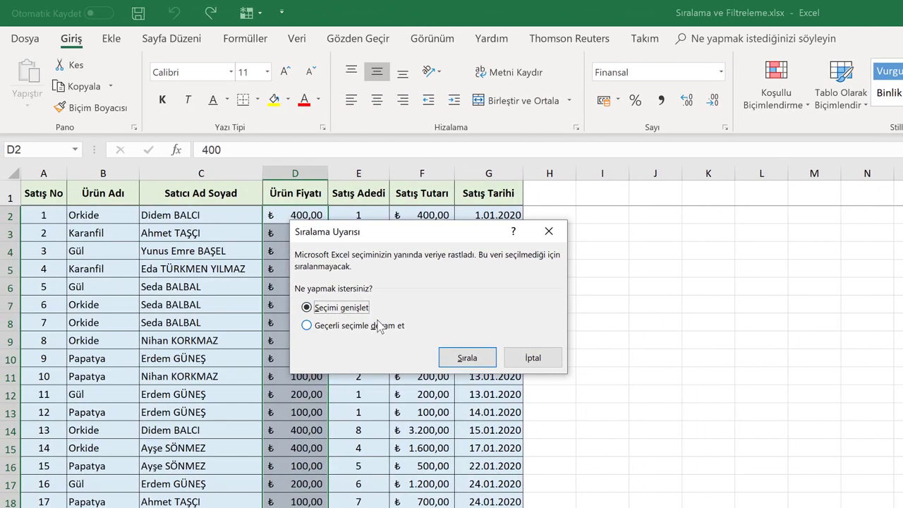
pyautogui.click(467, 358)
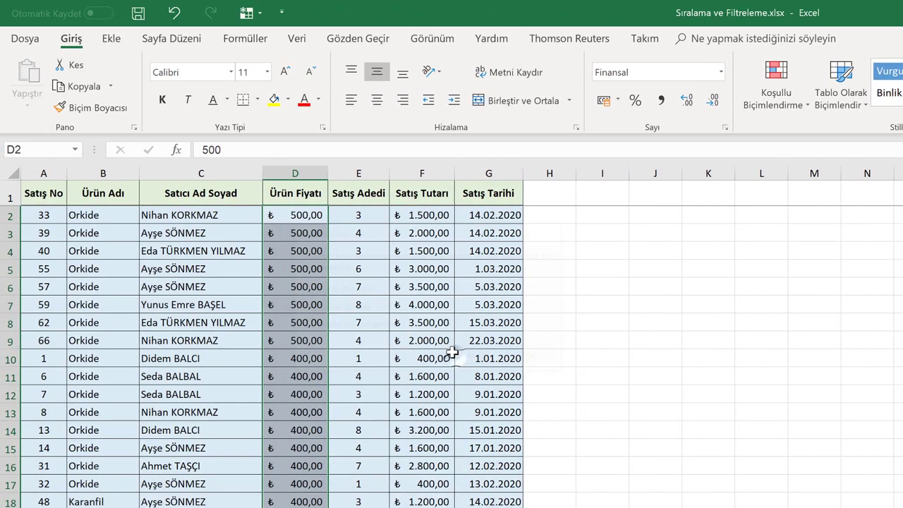
pyautogui.click(296, 215)
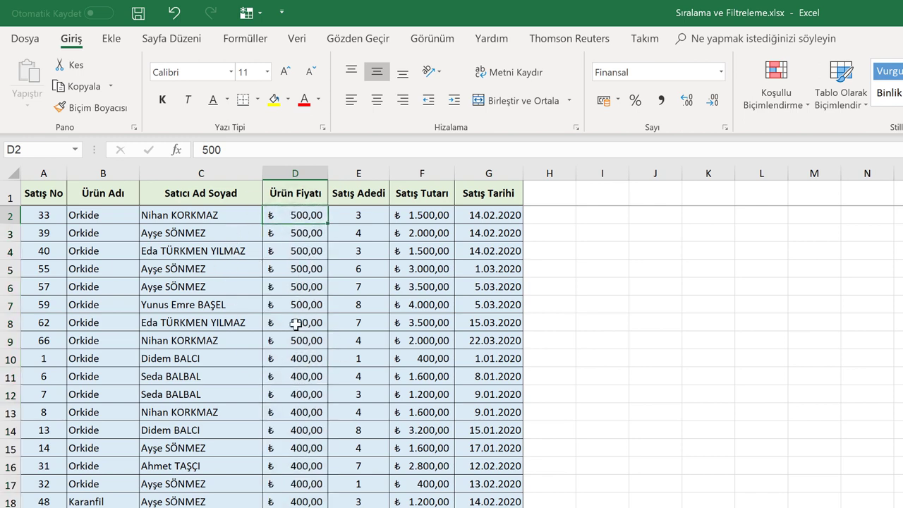
pyautogui.scroll(-2, 292, 286)
pyautogui.scroll(2, 291, 286)
pyautogui.click(572, 226)
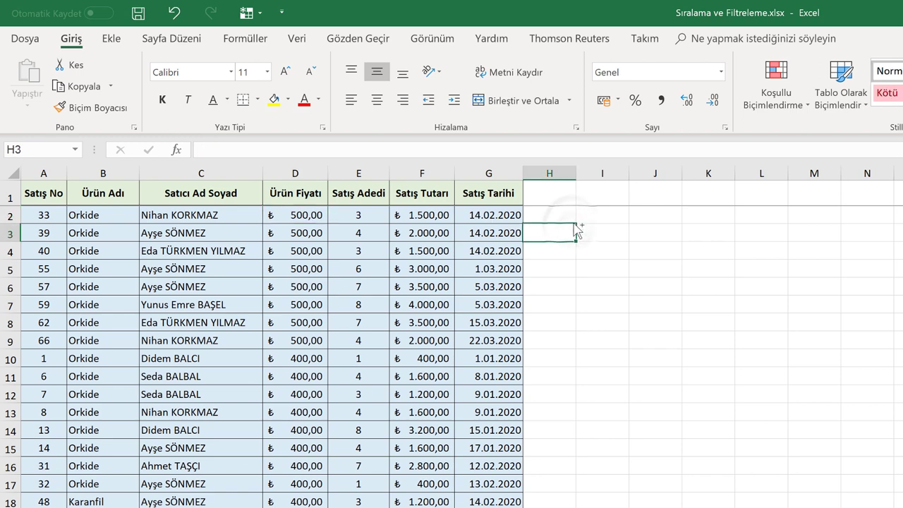
pyautogui.hotkey('ctrl', 'z')
pyautogui.click(276, 243)
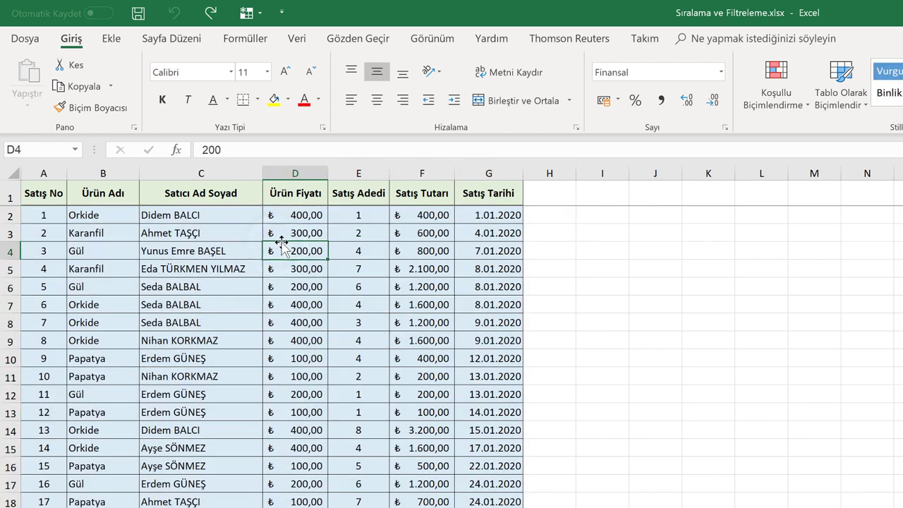
pyautogui.click(562, 233)
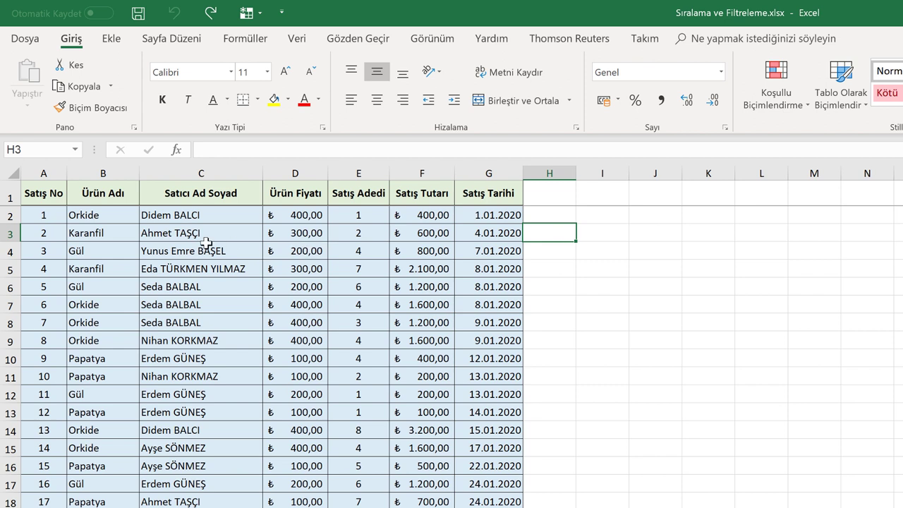
pyautogui.click(57, 196)
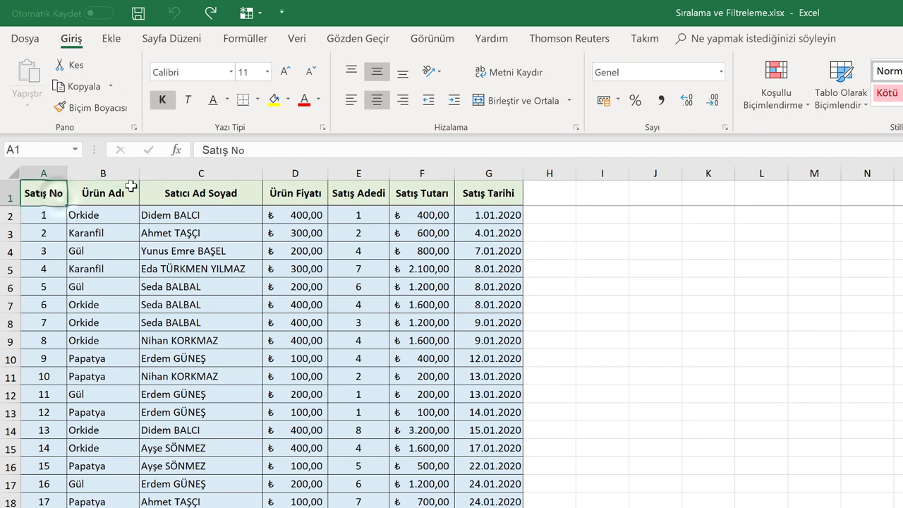
pyautogui.moveTo(57, 196); pyautogui.dragTo(40, 203)
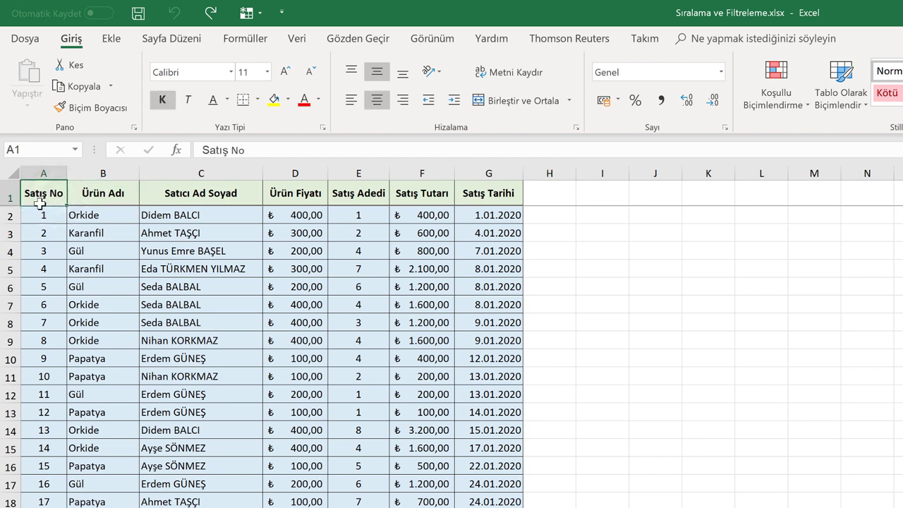
pyautogui.click(317, 196)
pyautogui.click(200, 196)
pyautogui.click(103, 196)
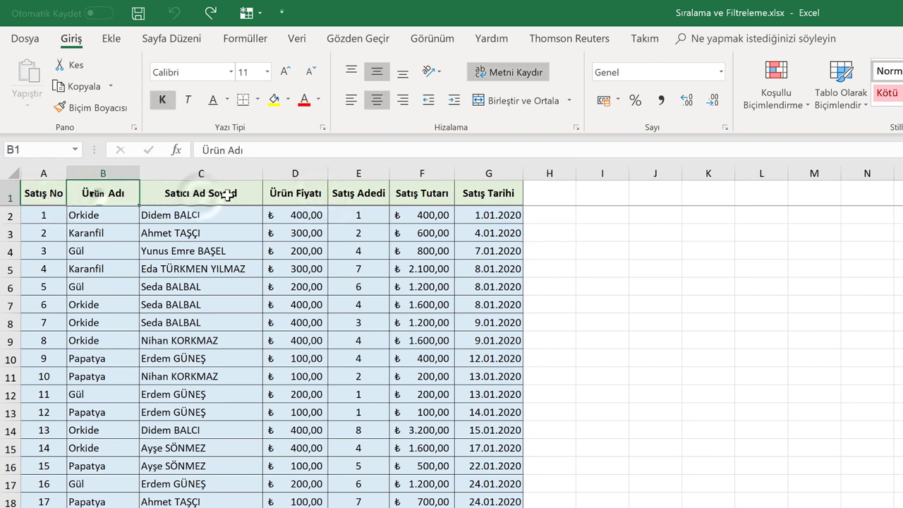
pyautogui.click(411, 190)
pyautogui.click(485, 192)
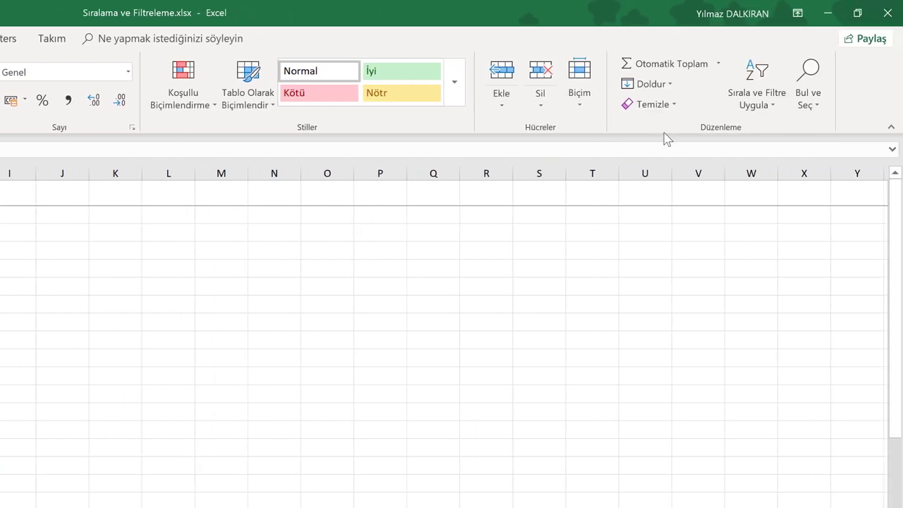
# Enable Filtre from Sırala ve Filtre Uygula so every header gets a filter arrow.
pyautogui.click(761, 106)
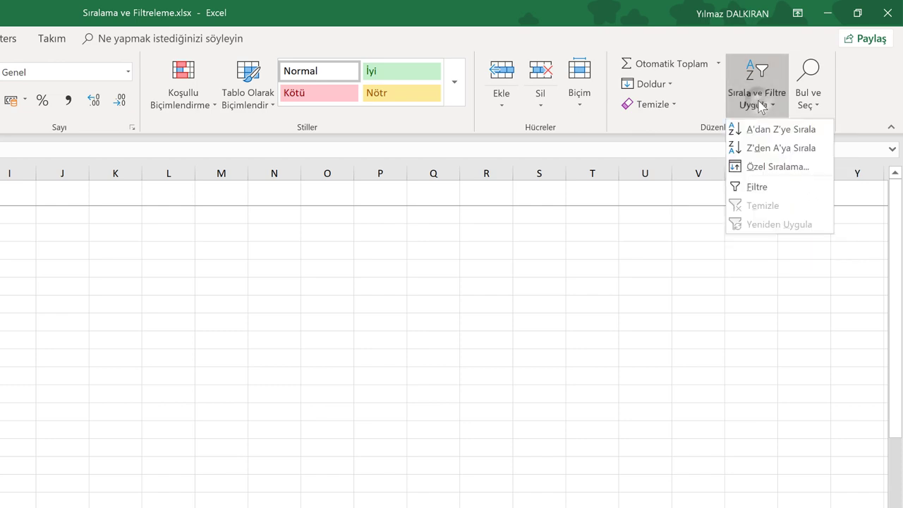
pyautogui.click(756, 187)
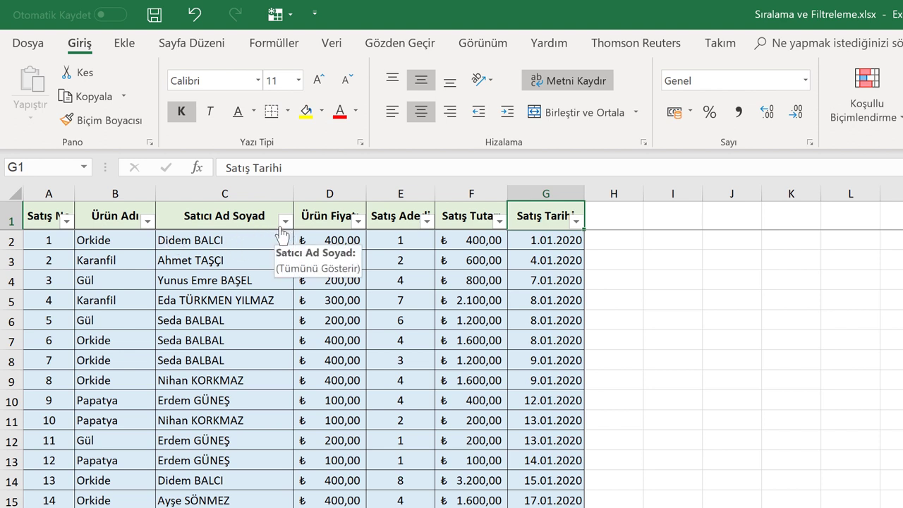
# Filter Satıcı Ad Soyad to the first row's seller only, leaving sales 1, 13, 44 and 45.
pyautogui.click(285, 223)
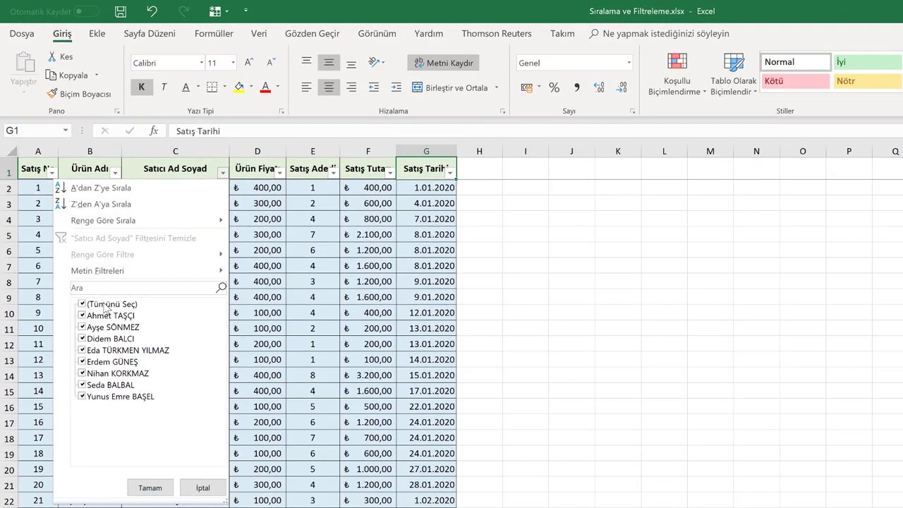
pyautogui.click(82, 305)
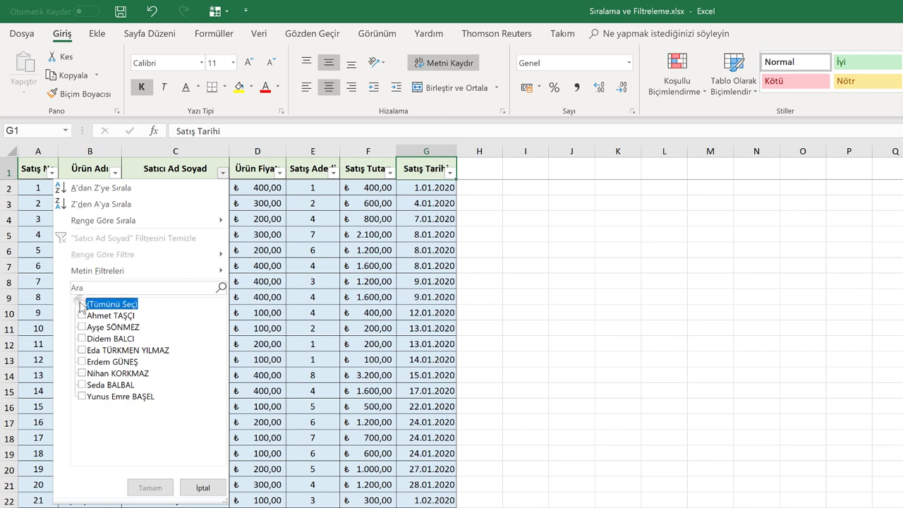
pyautogui.click(82, 339)
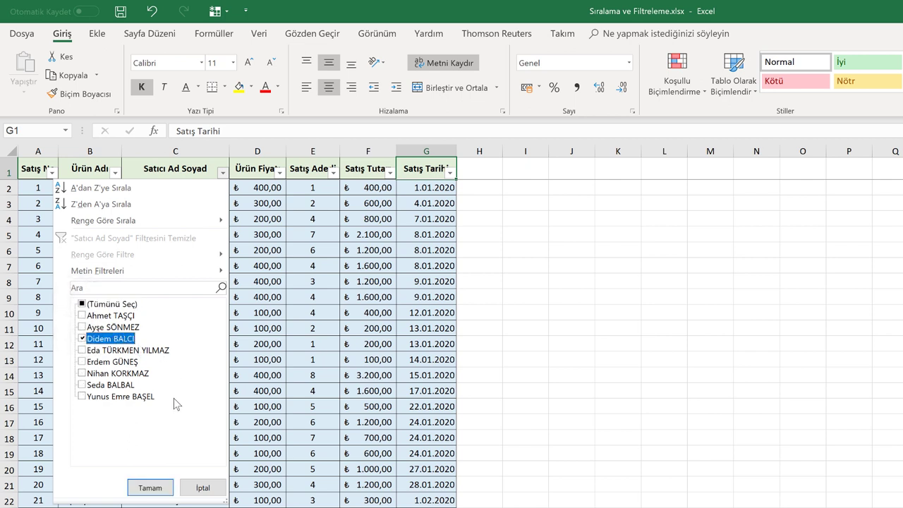
pyautogui.click(141, 487)
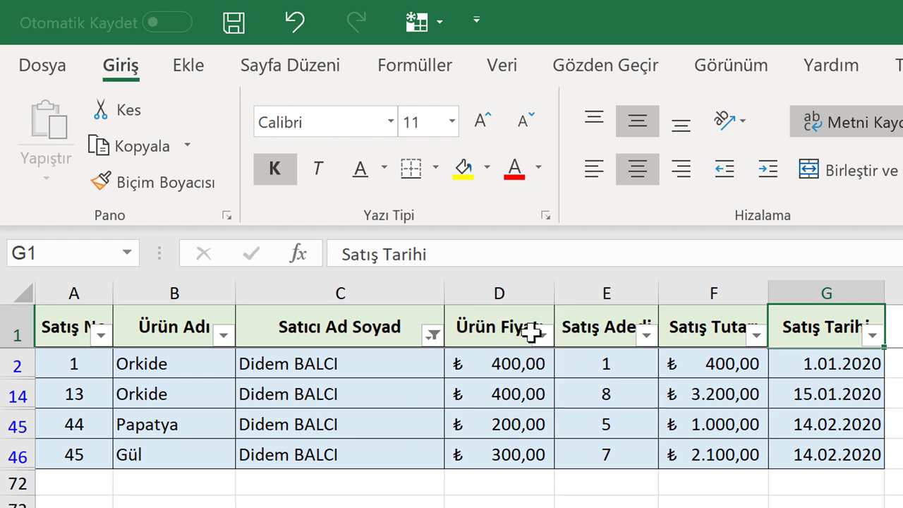
pyautogui.click(432, 336)
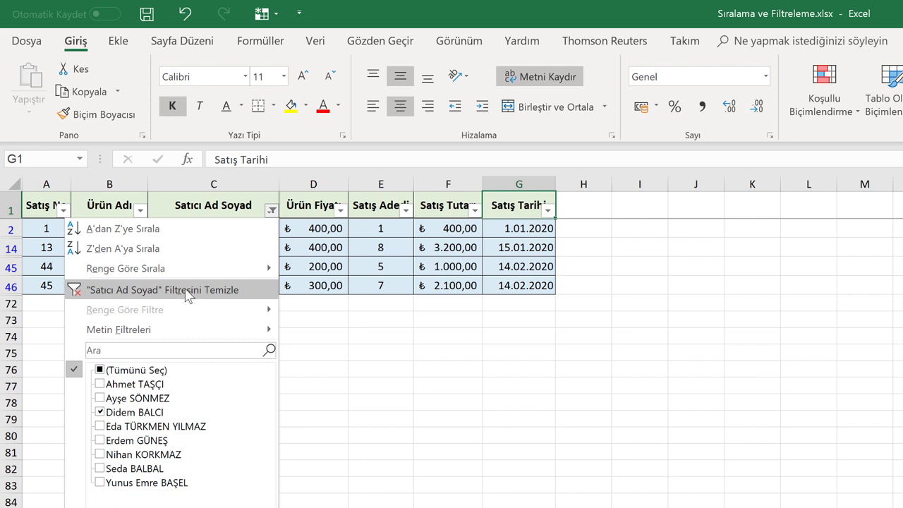
# Clear the seller filter and refilter Satıcı Ad Soyad to the sellers from rows 5 and 10.
pyautogui.click(188, 295)
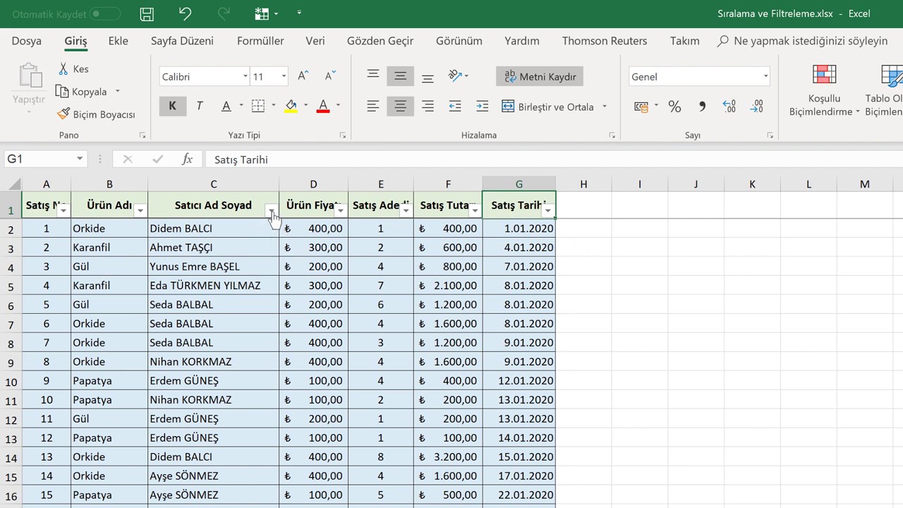
pyautogui.click(272, 212)
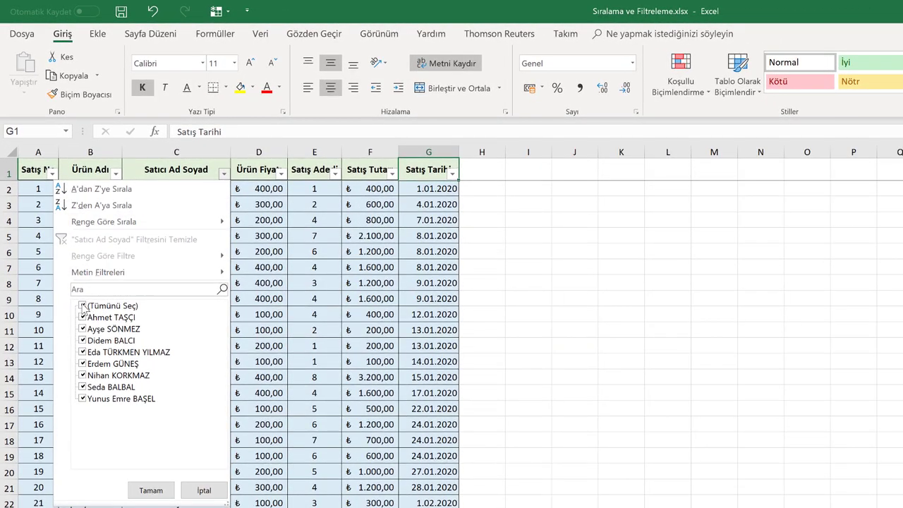
pyautogui.click(82, 306)
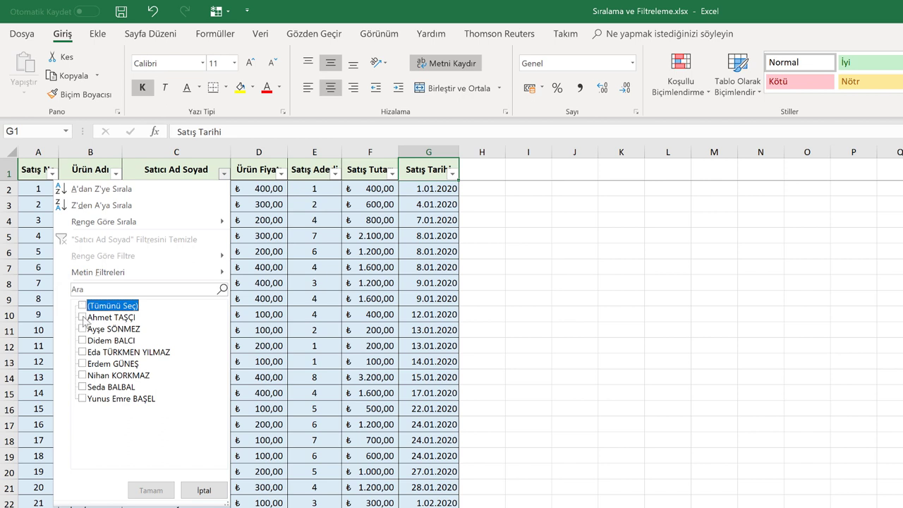
pyautogui.click(82, 352)
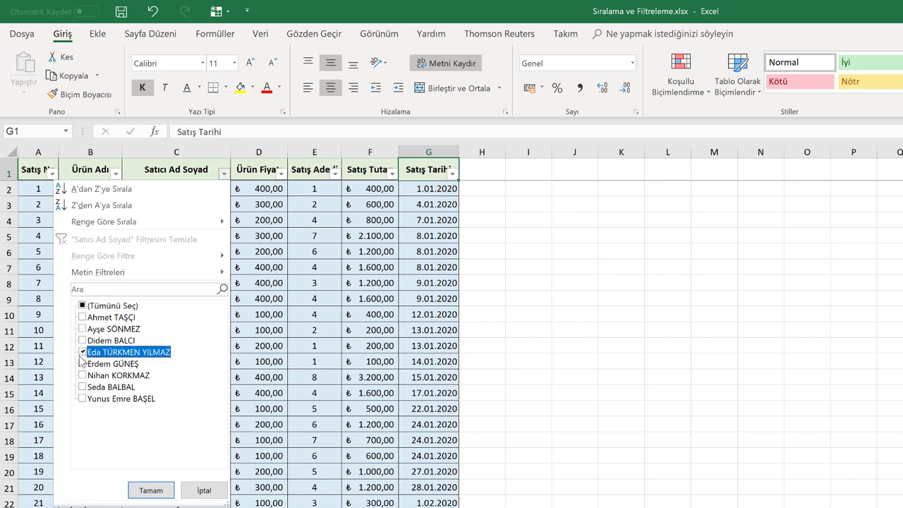
pyautogui.click(81, 364)
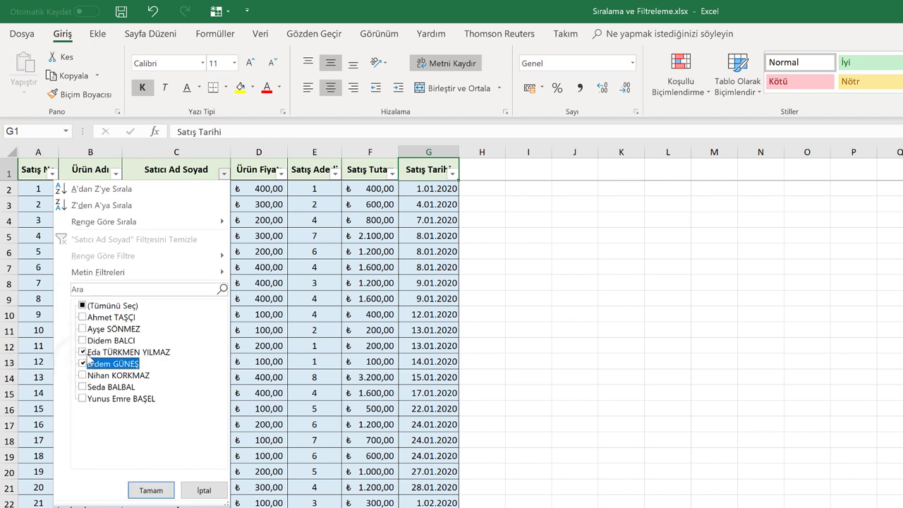
pyautogui.click(145, 491)
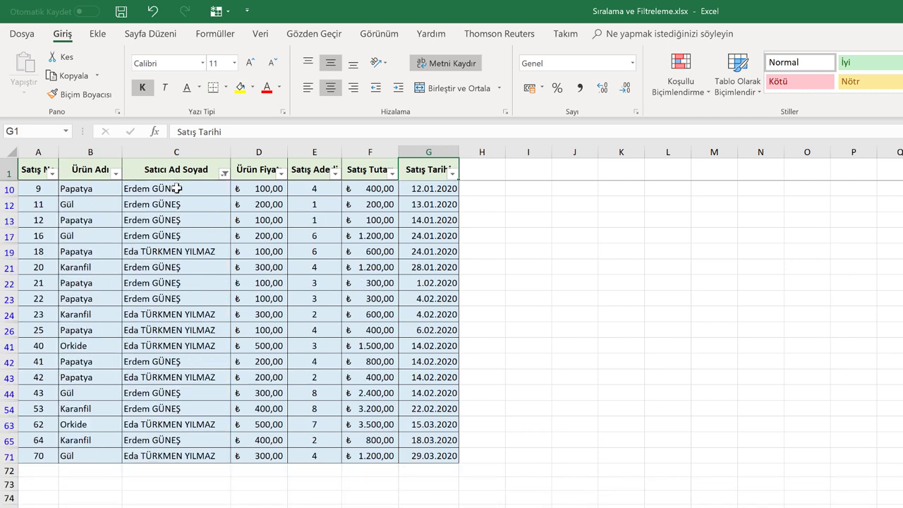
pyautogui.scroll(-1, 177, 211)
pyautogui.scroll(-2, 202, 238)
pyautogui.scroll(3, 200, 261)
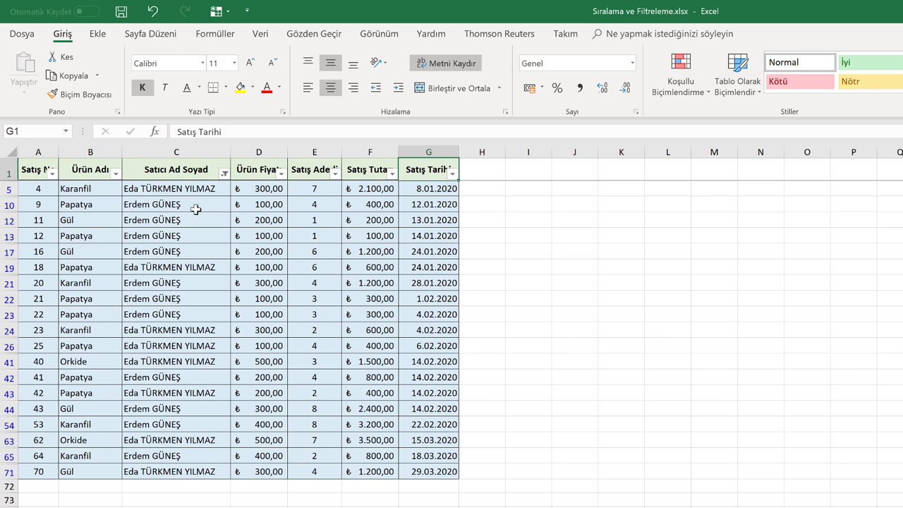
# Add a Sayı Filtreleri > Büyük veya Eşit 300 filter on Ürün Fiyatı.
pyautogui.click(281, 175)
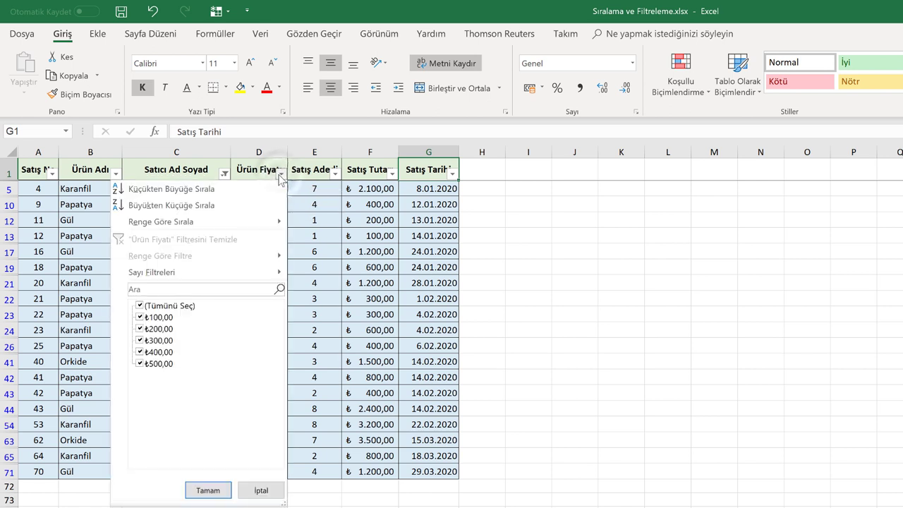
pyautogui.click(235, 272)
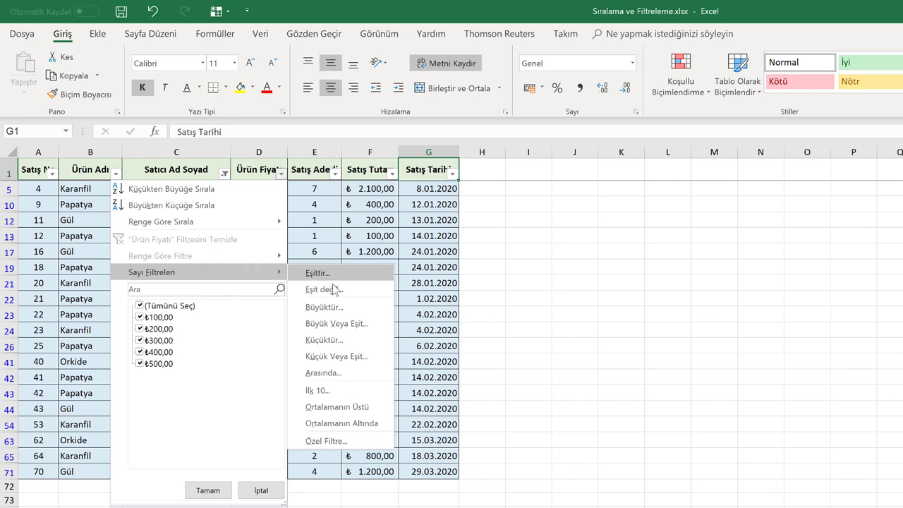
pyautogui.click(330, 325)
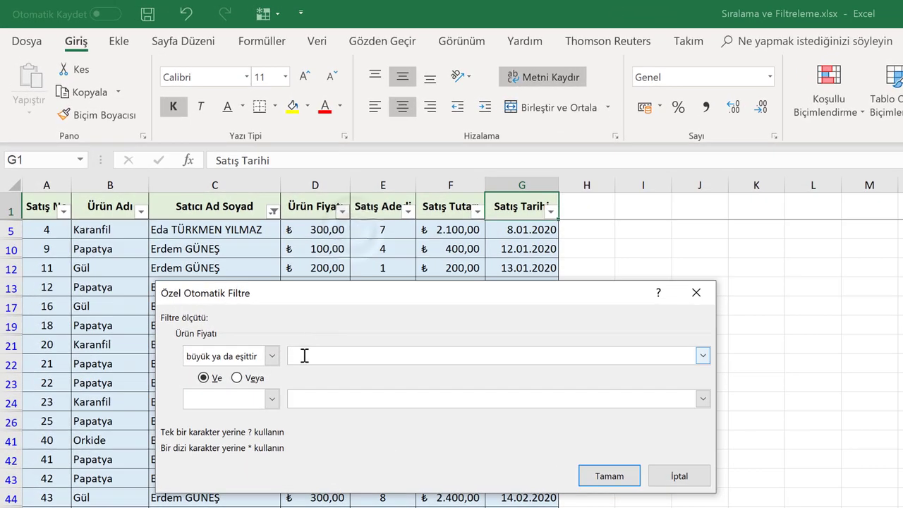
pyautogui.click(301, 355)
pyautogui.write('300')
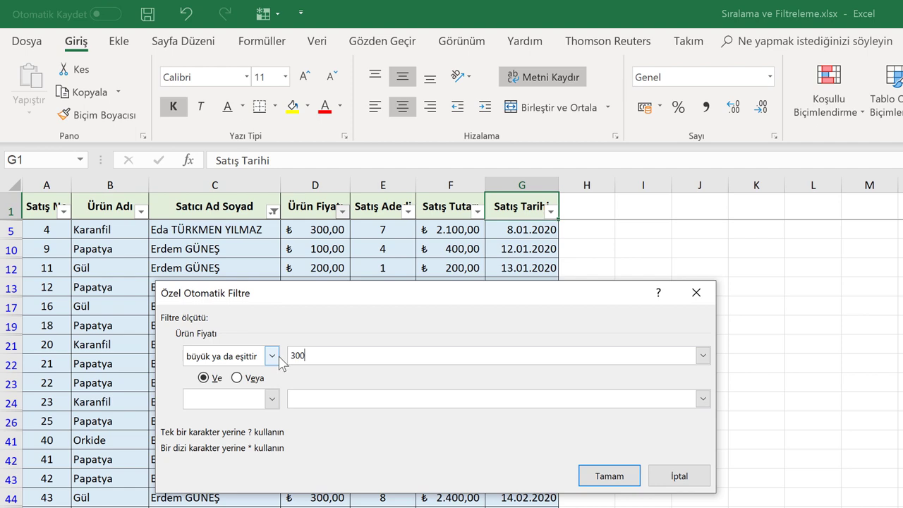
pyautogui.click(602, 476)
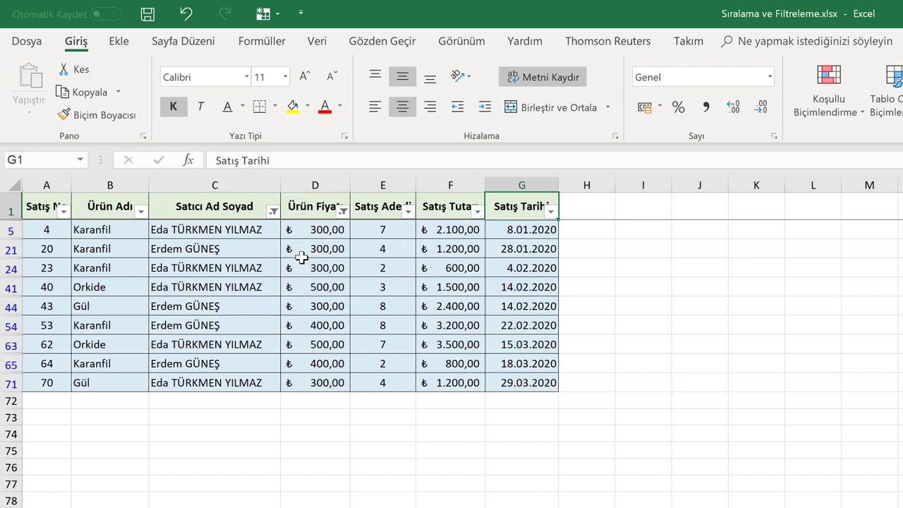
# Filter Satış Tarihi to Şubat only, leaving sales 23, 40, 43 and 53.
pyautogui.click(551, 213)
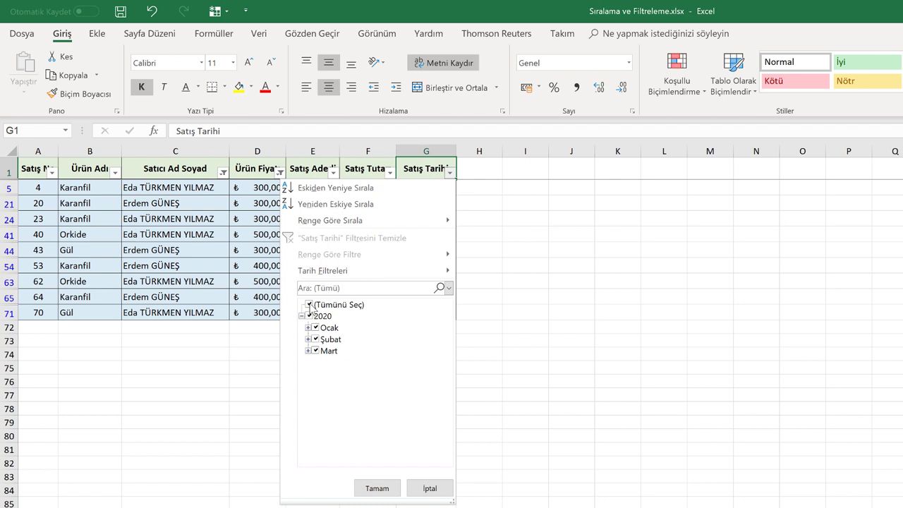
pyautogui.click(309, 305)
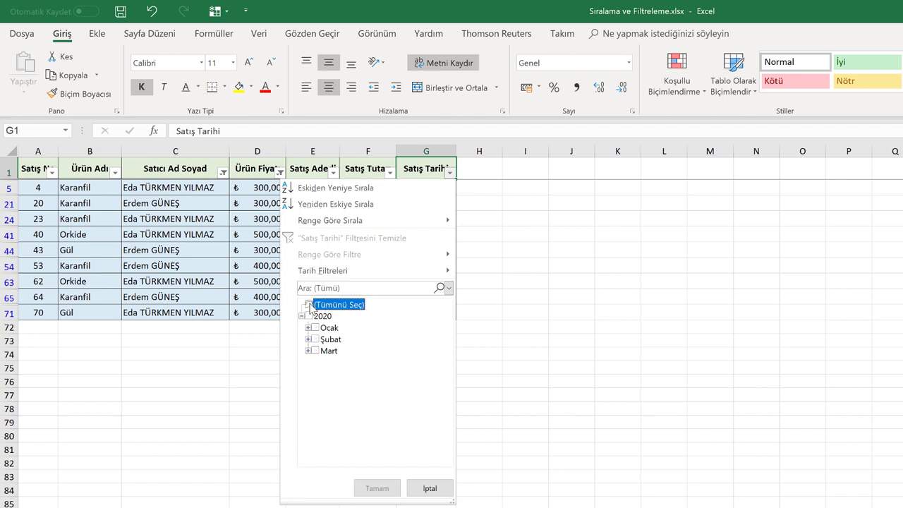
pyautogui.click(316, 339)
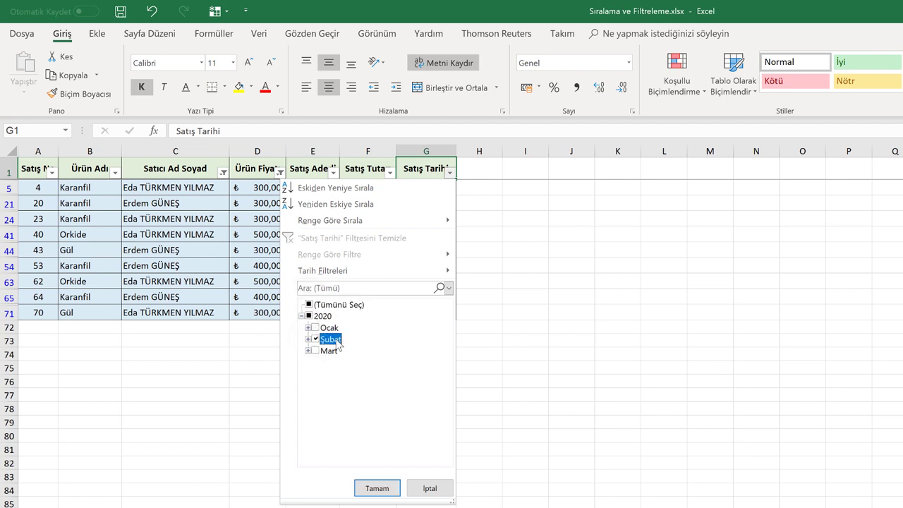
pyautogui.click(377, 488)
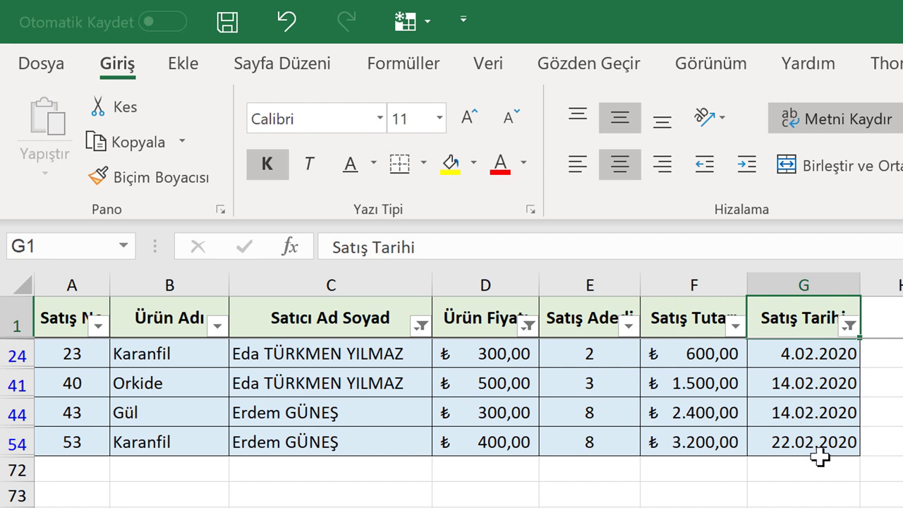
pyautogui.click(894, 379)
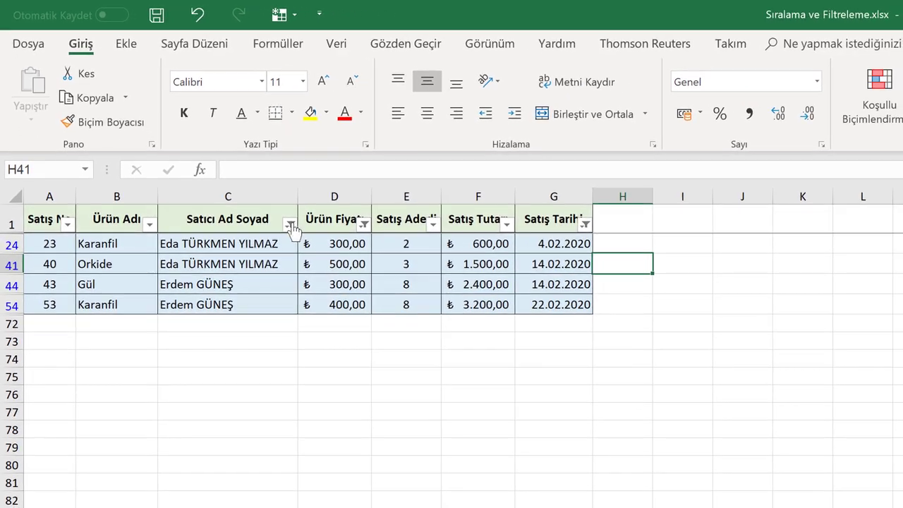
# Clear all filters with Temizle so every sale is visible again.
pyautogui.click(290, 224)
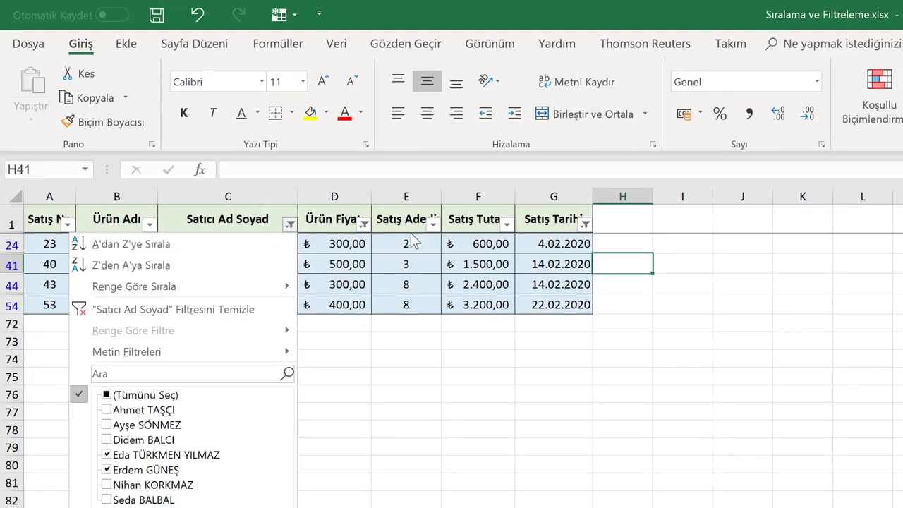
pyautogui.click(382, 250)
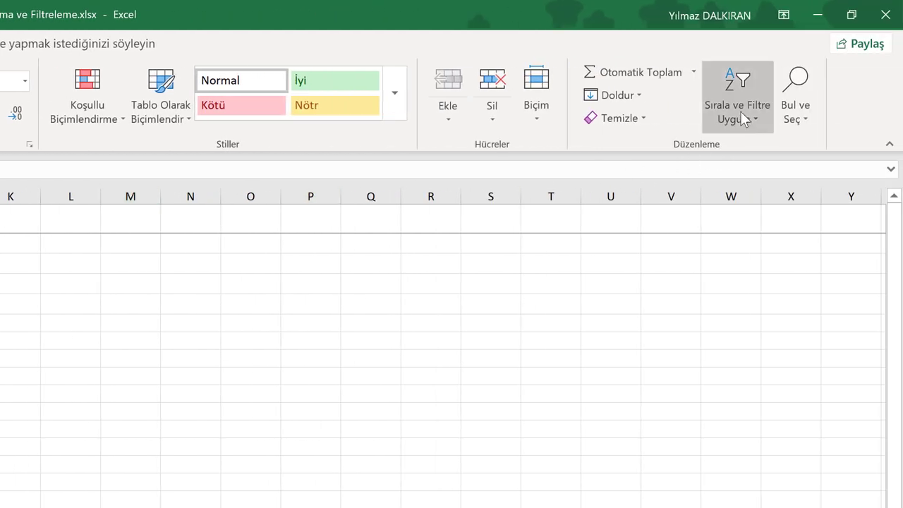
pyautogui.click(743, 117)
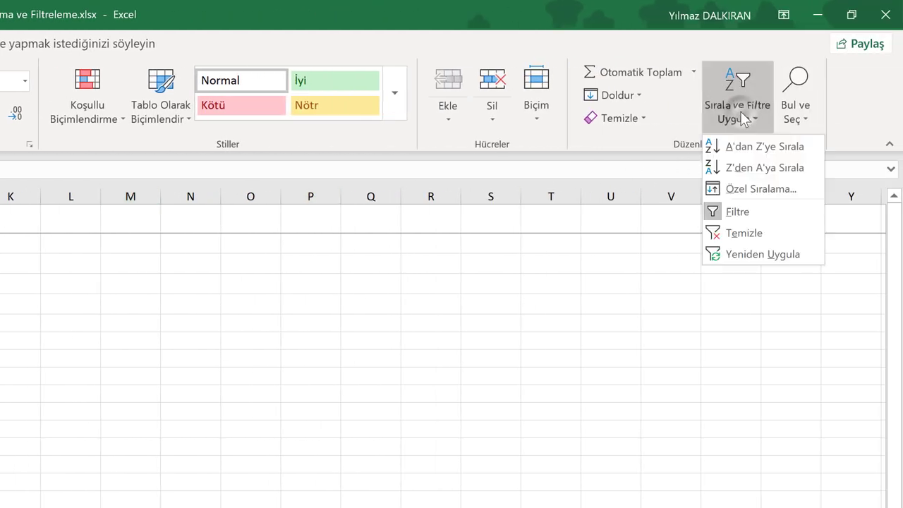
pyautogui.click(733, 240)
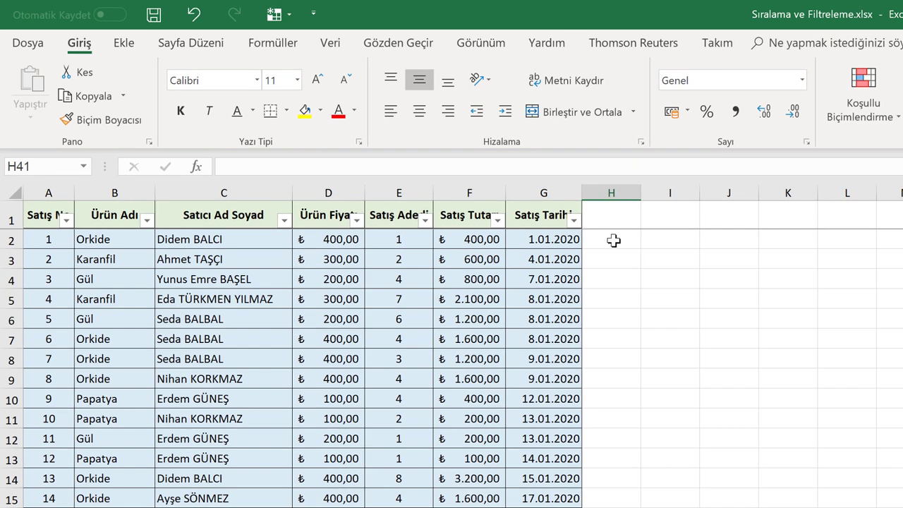
# Turn Filtre off for the table so the header filter arrows disappear.
pyautogui.click(613, 240)
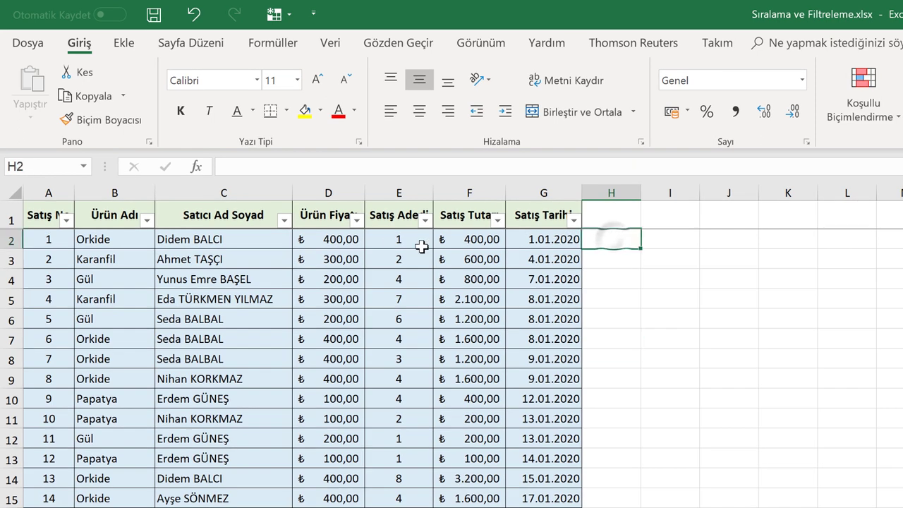
pyautogui.click(317, 218)
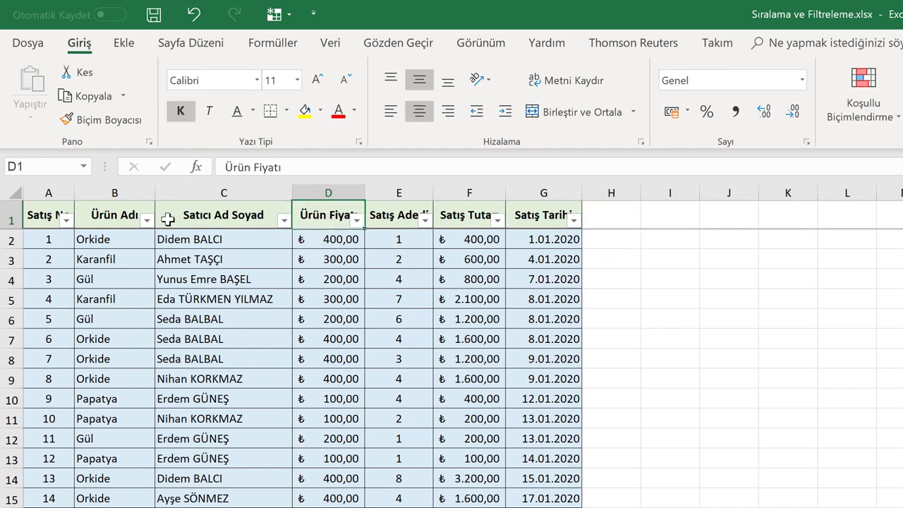
pyautogui.click(224, 255)
pyautogui.click(258, 215)
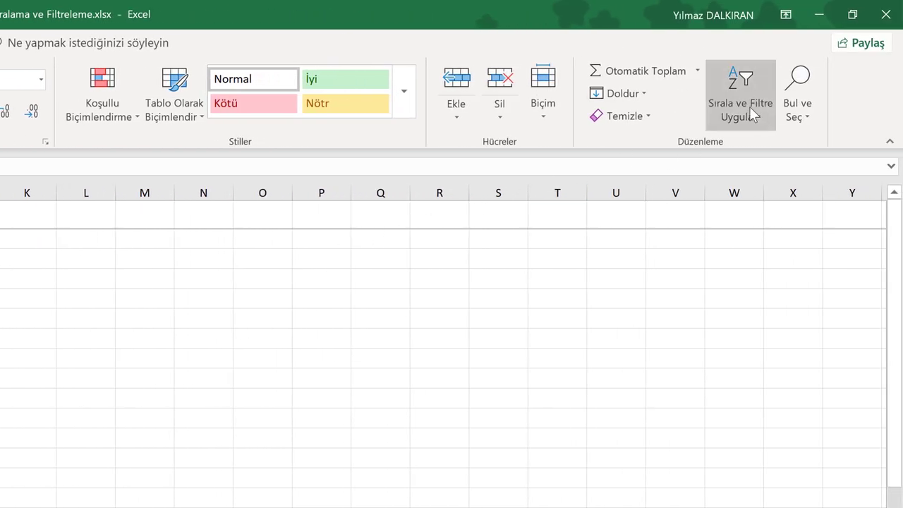
pyautogui.click(749, 106)
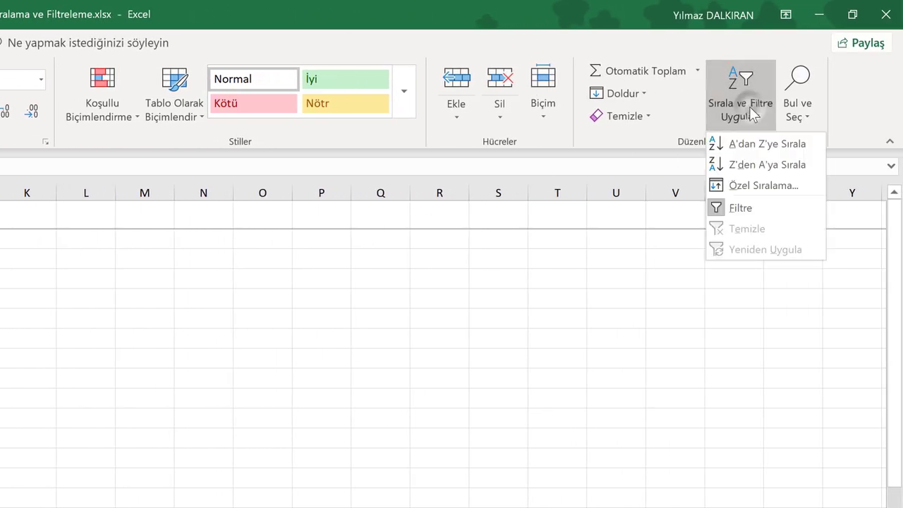
pyautogui.click(739, 209)
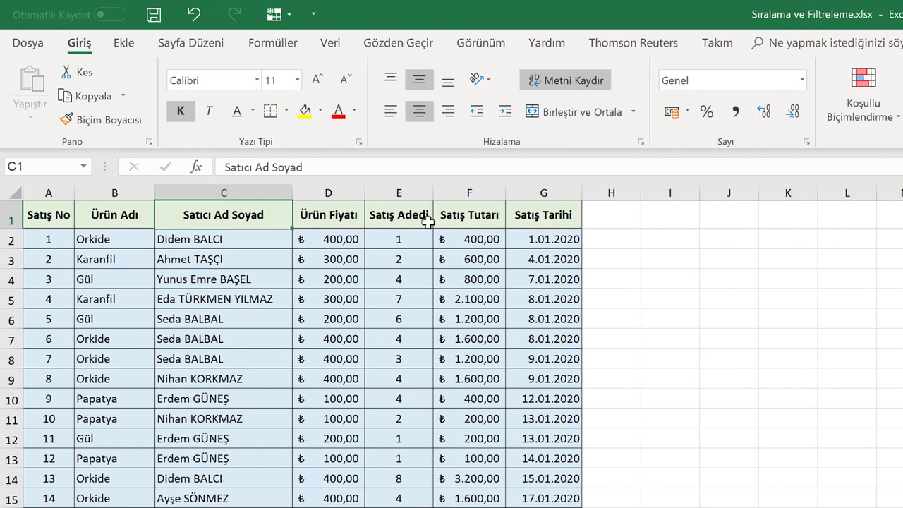
pyautogui.click(260, 245)
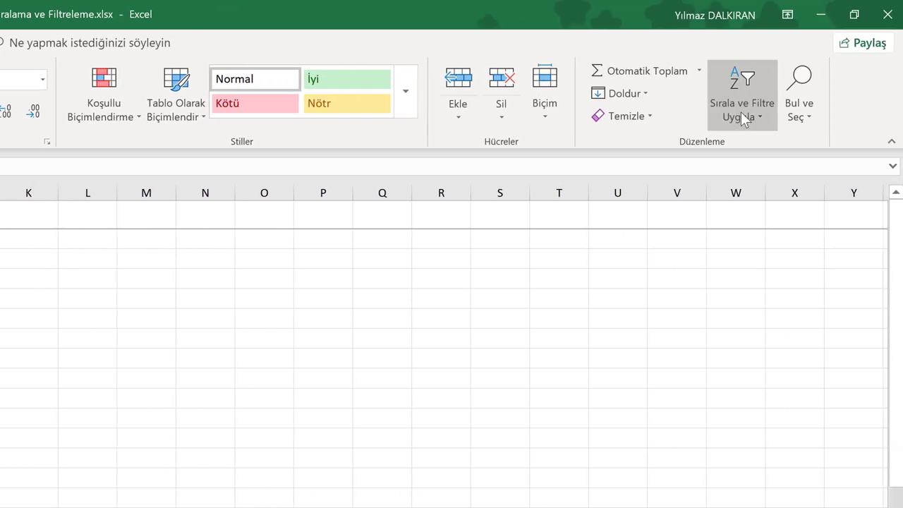
# Add the Filter command from Sort & Filter to the Quick Access Toolbar.
pyautogui.click(740, 111)
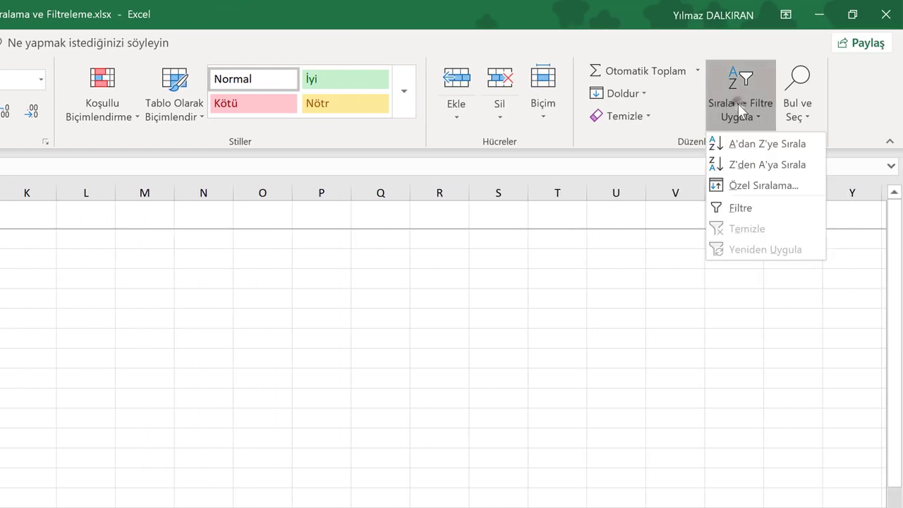
pyautogui.rightClick(740, 211)
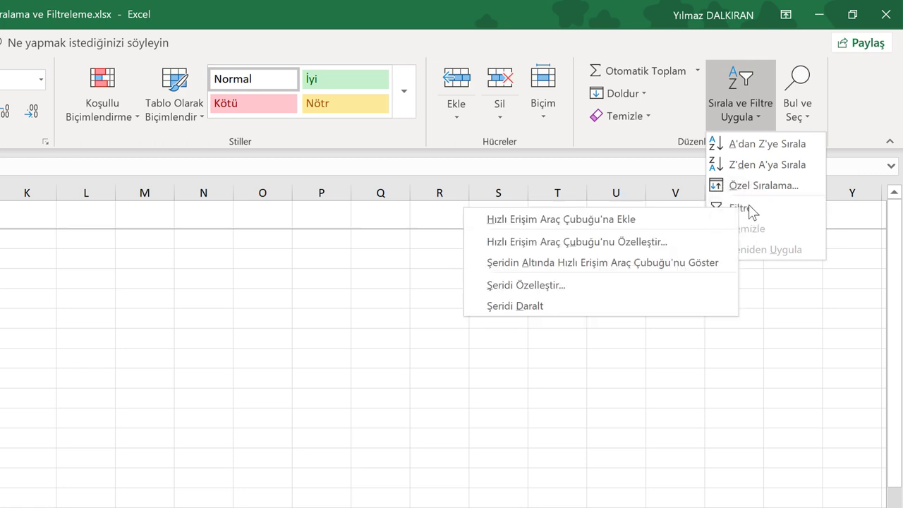
pyautogui.click(694, 220)
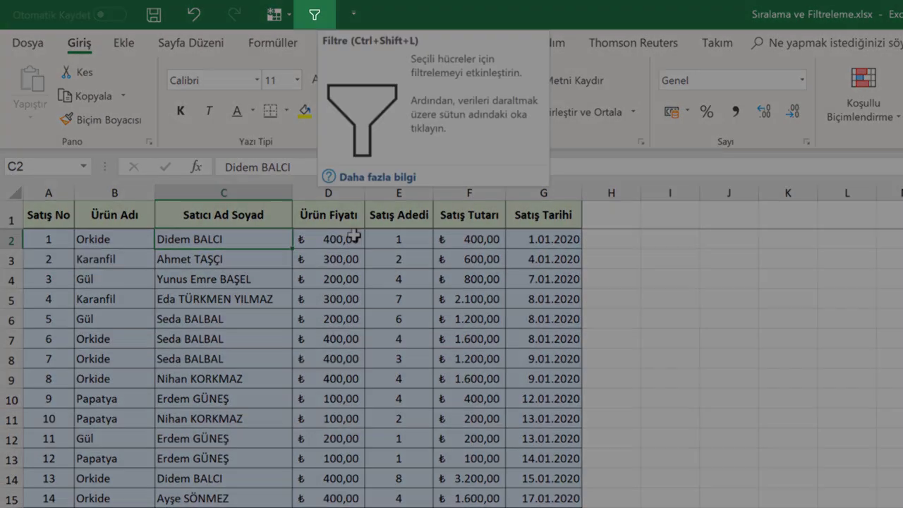
# With cell D5 selected, turn the sales table's header filters back on using the new toolbar button.
pyautogui.click(326, 291)
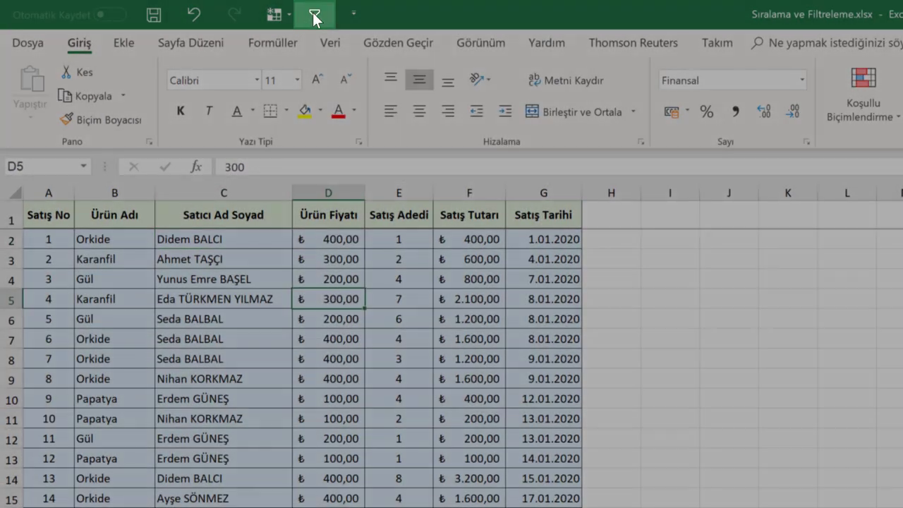
pyautogui.click(314, 17)
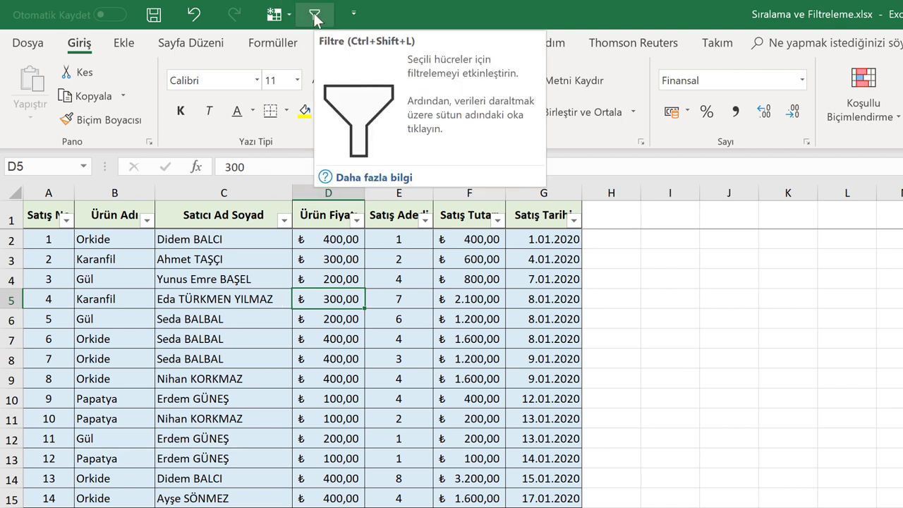
pyautogui.click(235, 277)
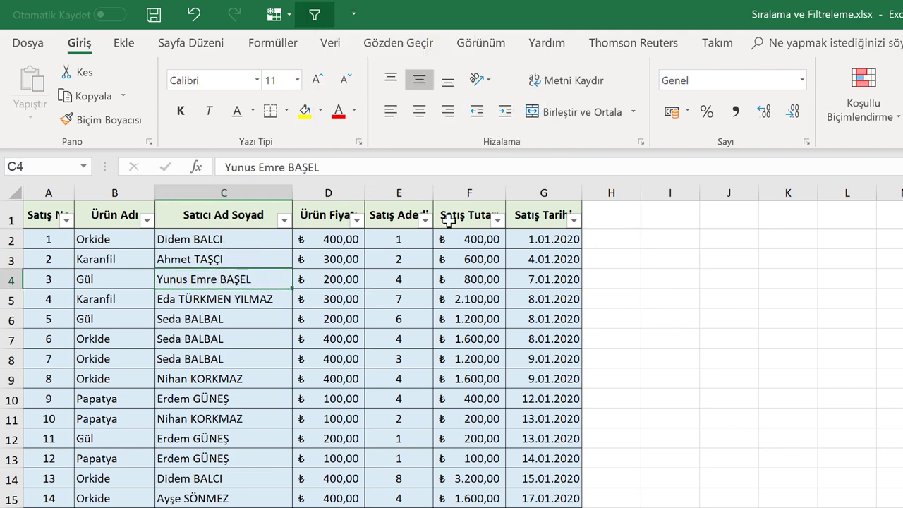